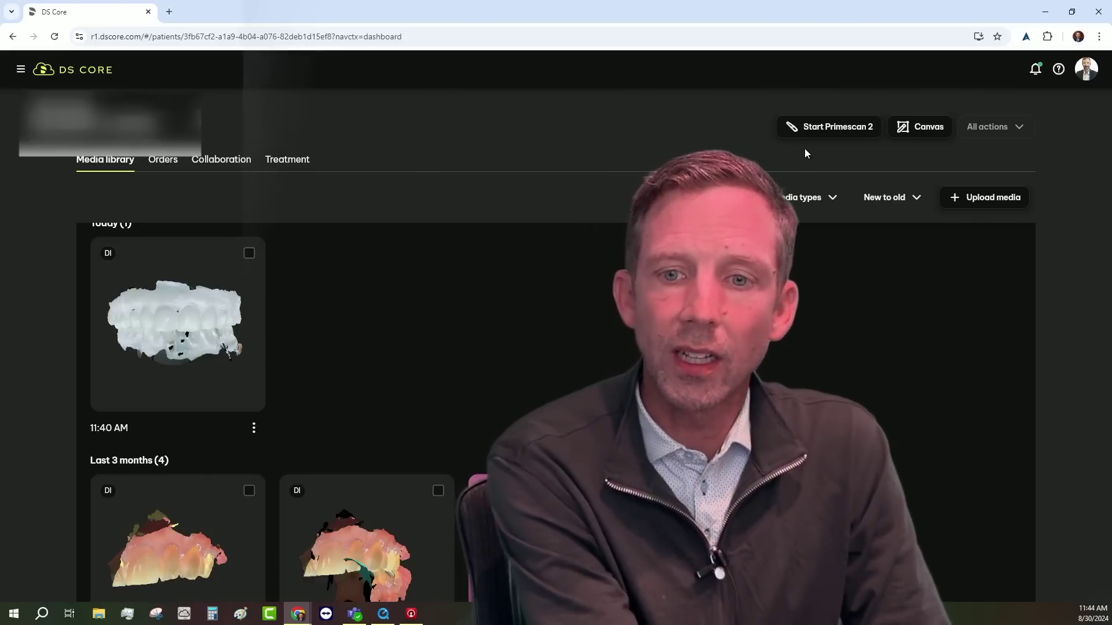
- Start a Primescan 2 scan for the patient to bring up the scan-type choice
click(820, 132)
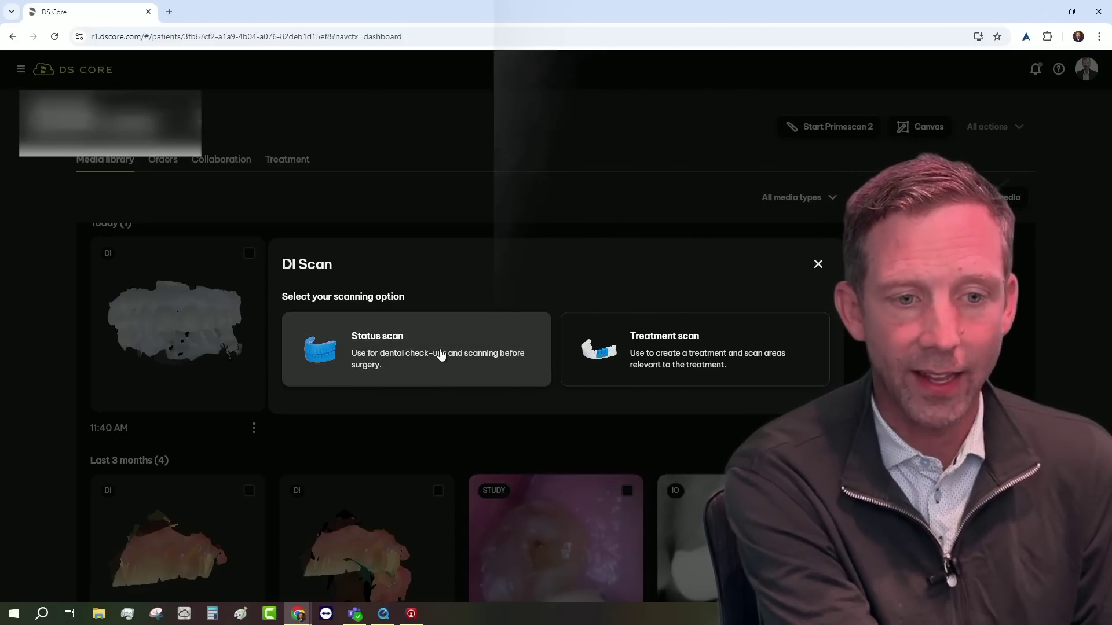
- Choose Status scan and capture the lower jaw with the Primescan 2
click(435, 362)
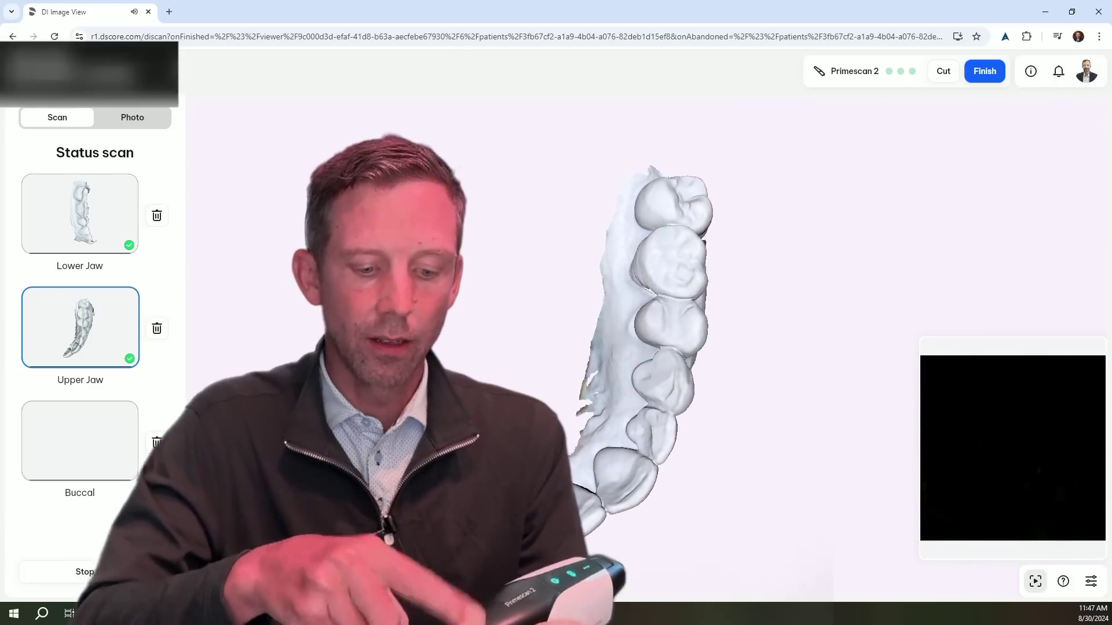
- Scan the buccal bite to complete the status scan's third capture
click(80, 440)
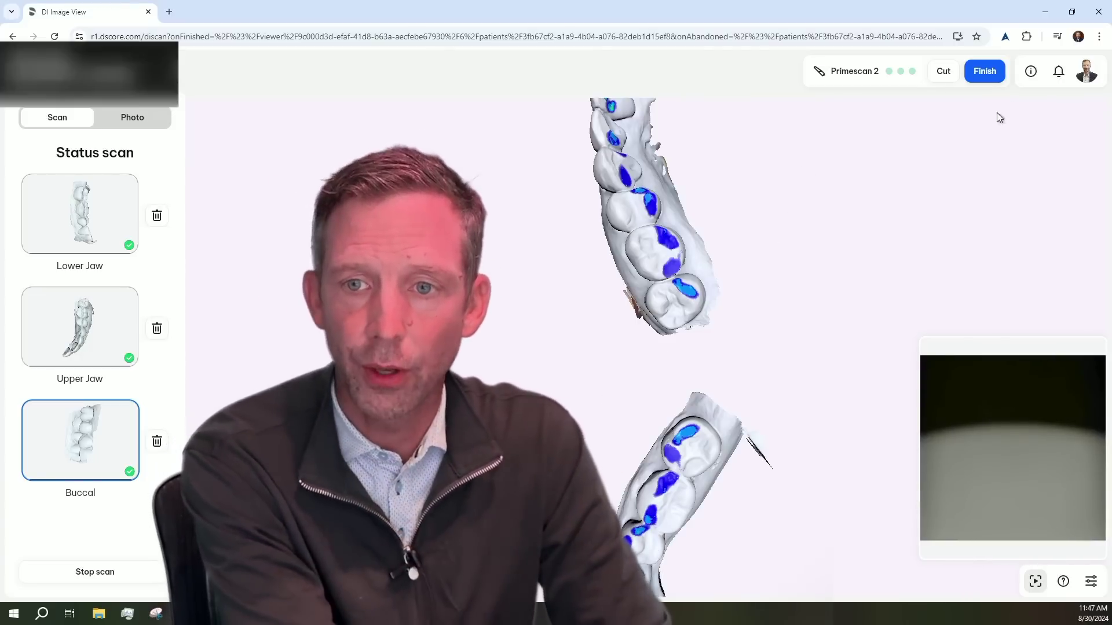
- Finish the status scan and confirm Finish & save to store it as a DI record
click(986, 71)
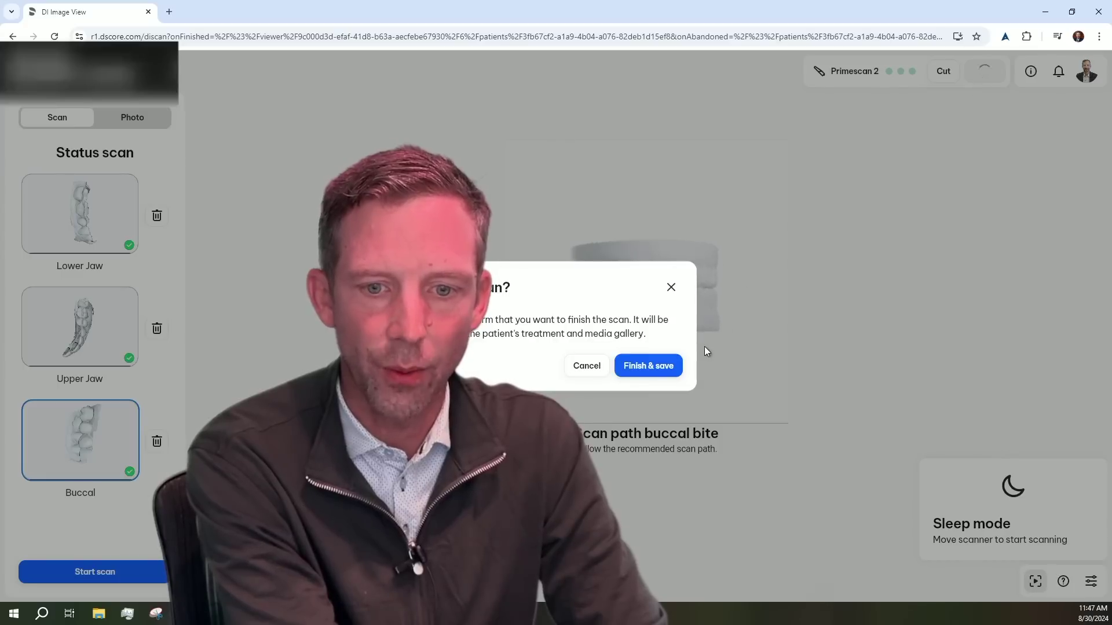
click(670, 366)
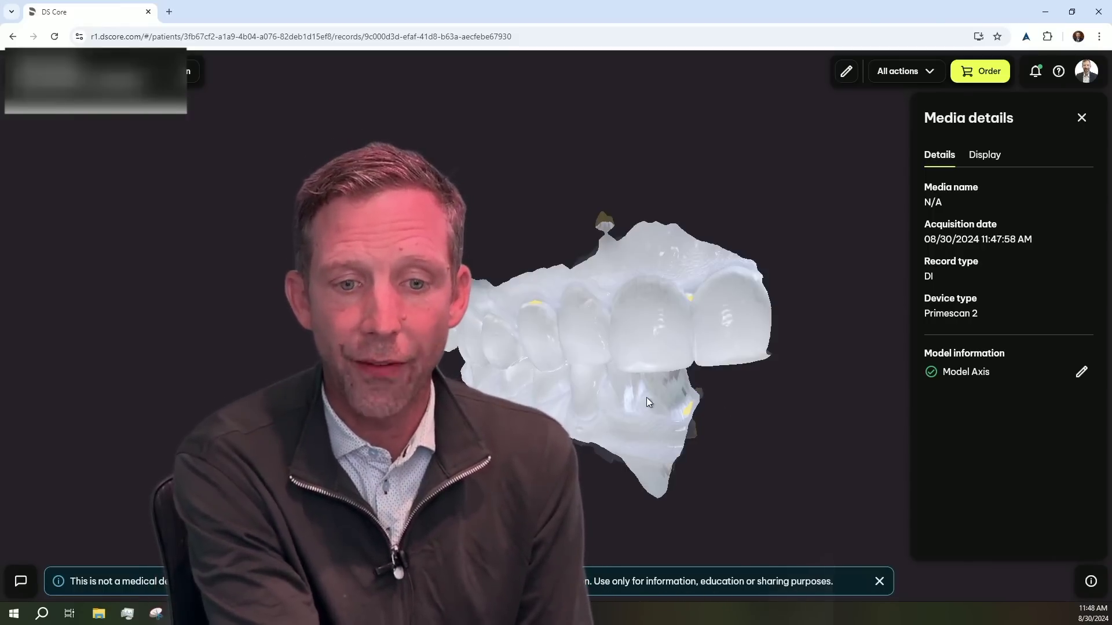
- Rotate and tilt the 3D bite model to inspect it, then close back to the media library
drag(647, 397, 751, 358)
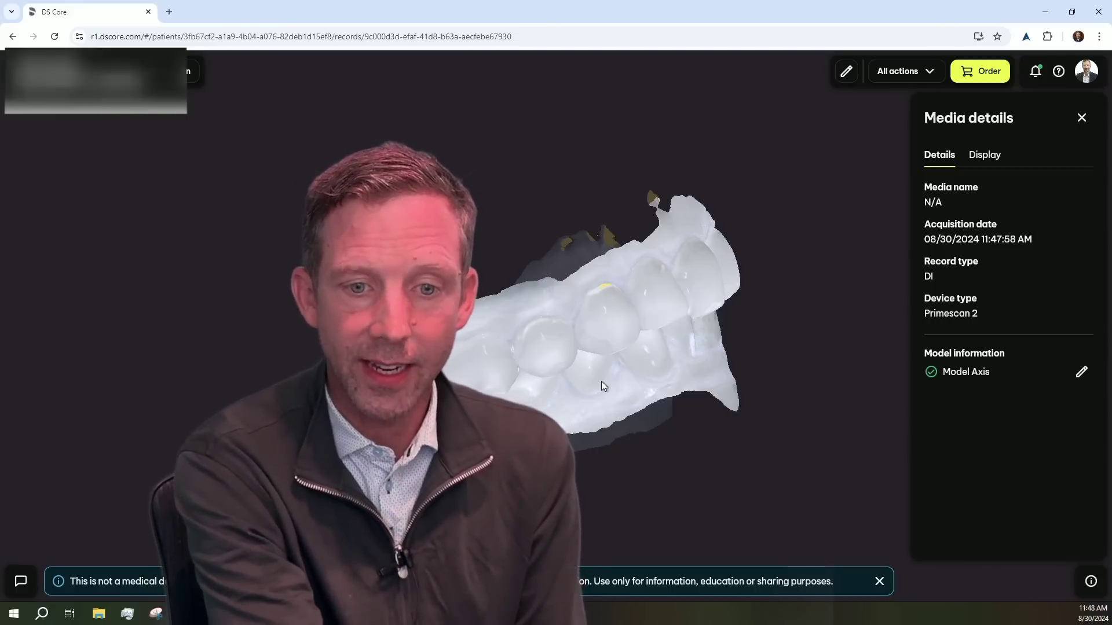
drag(600, 384, 568, 401)
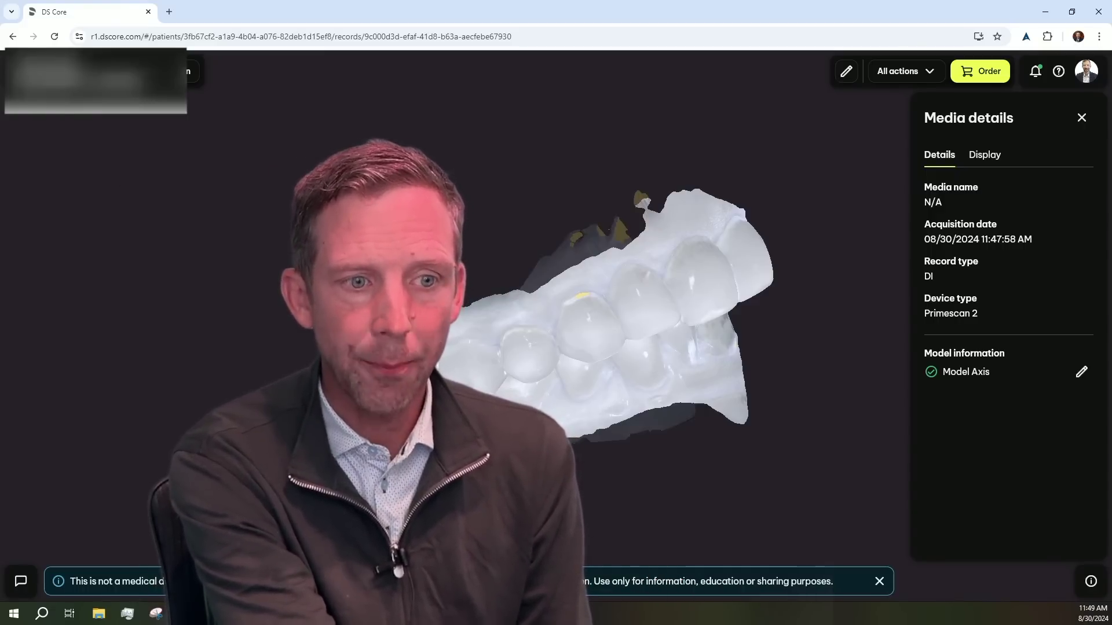
click(189, 71)
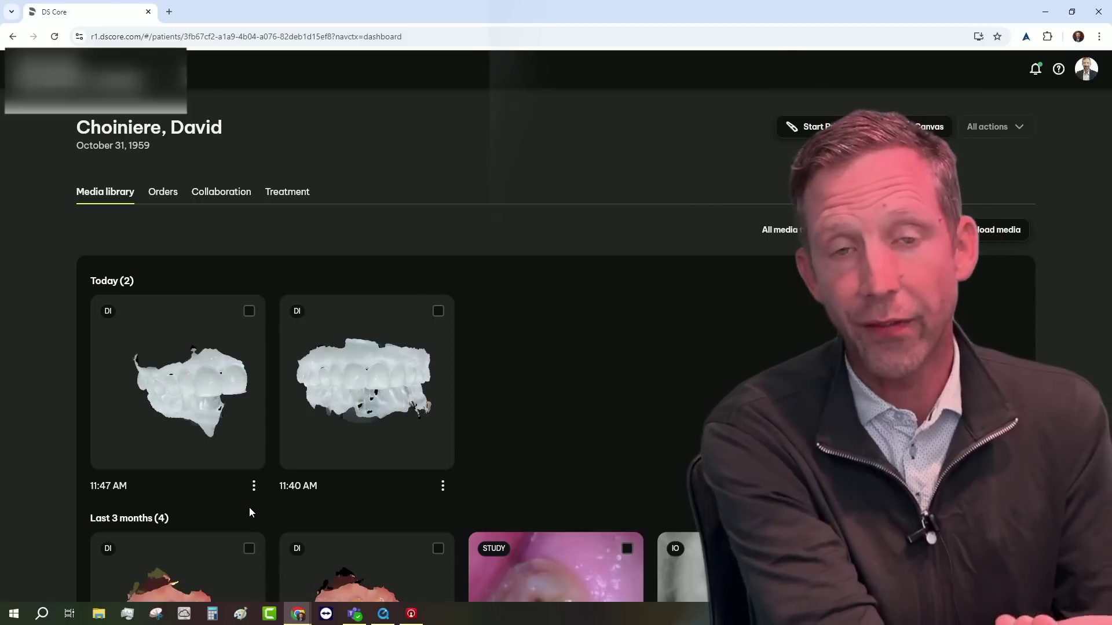
click(252, 487)
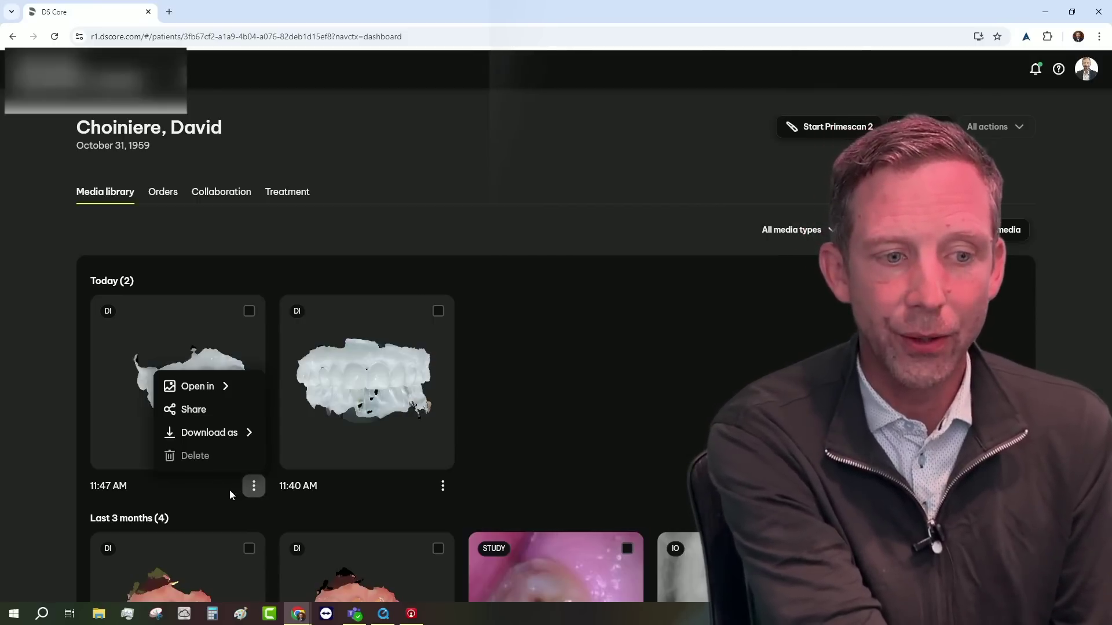
mouse_move(210, 393)
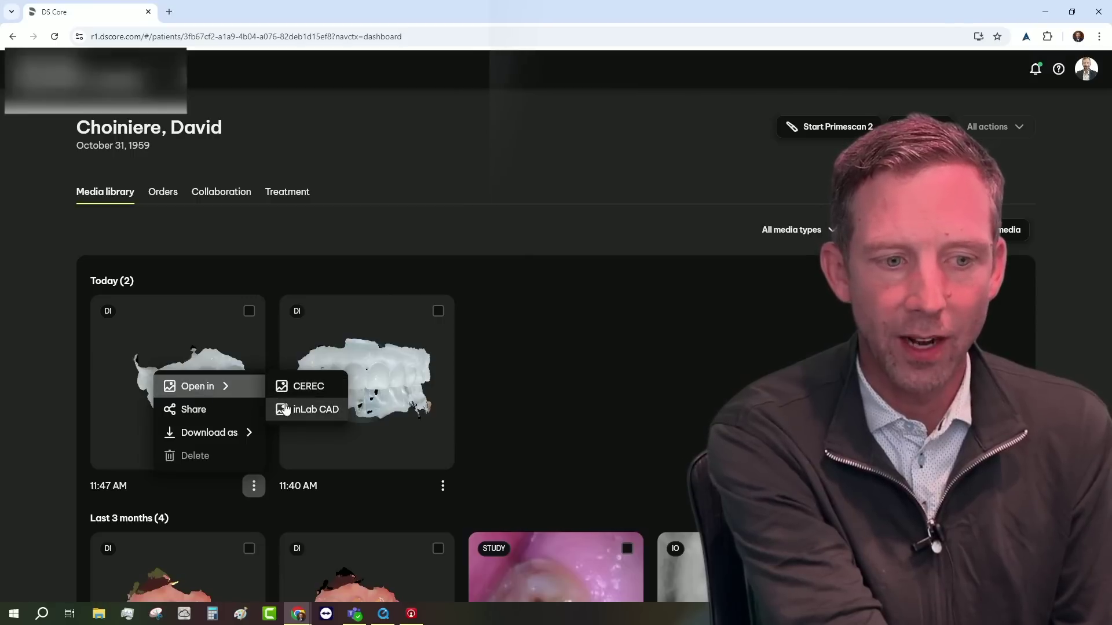
mouse_move(226, 432)
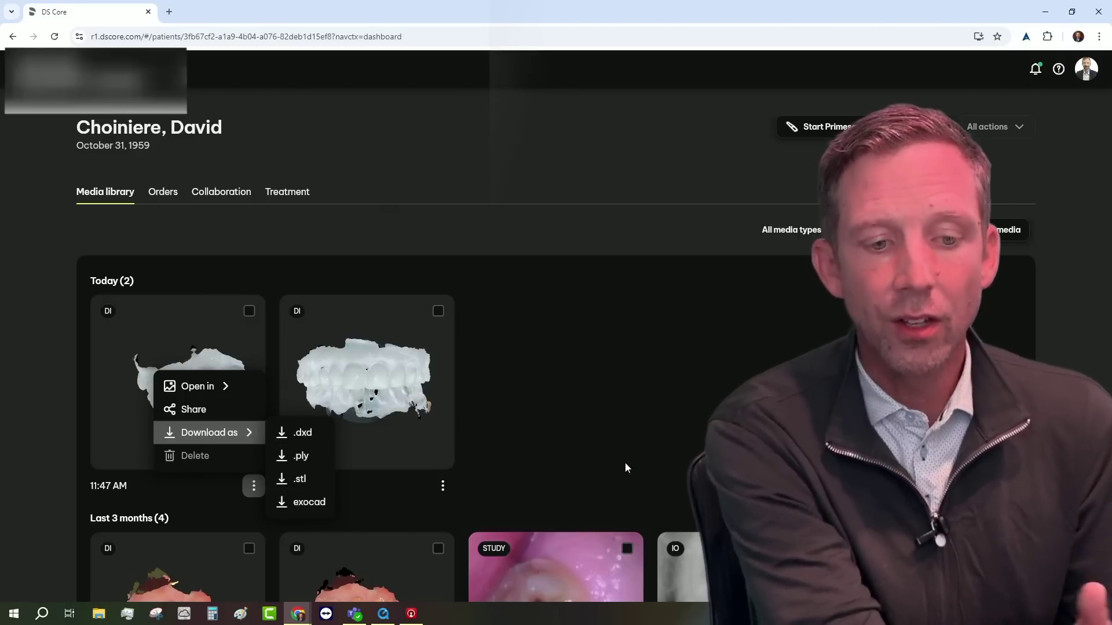
click(663, 409)
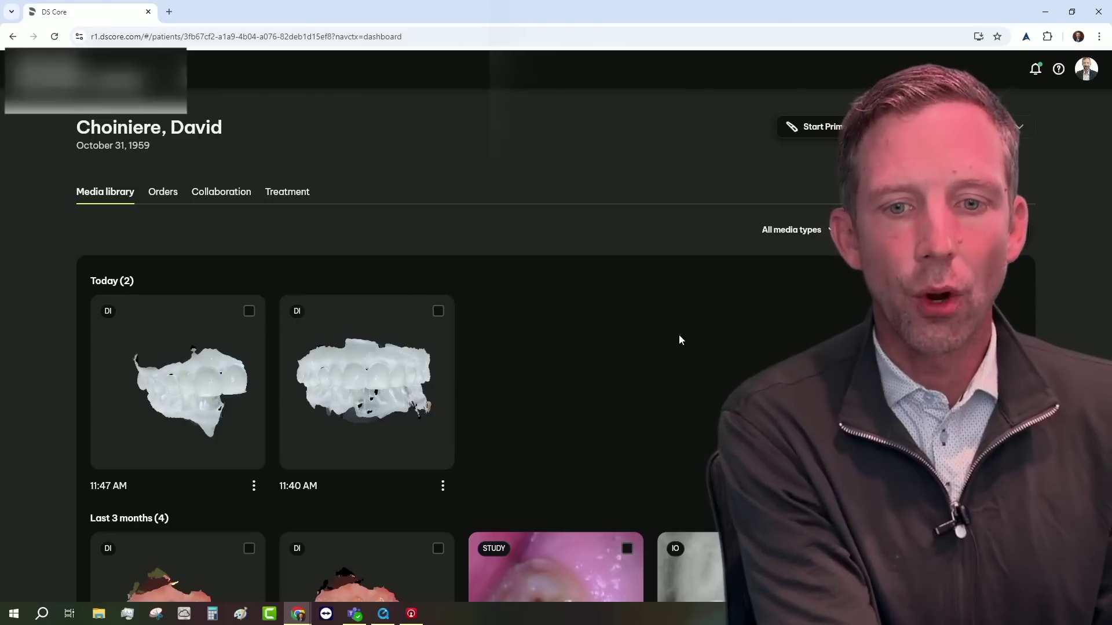
- Open the STUDY intraoral photo record further down the media library
scroll(677, 341, down, 3)
click(603, 451)
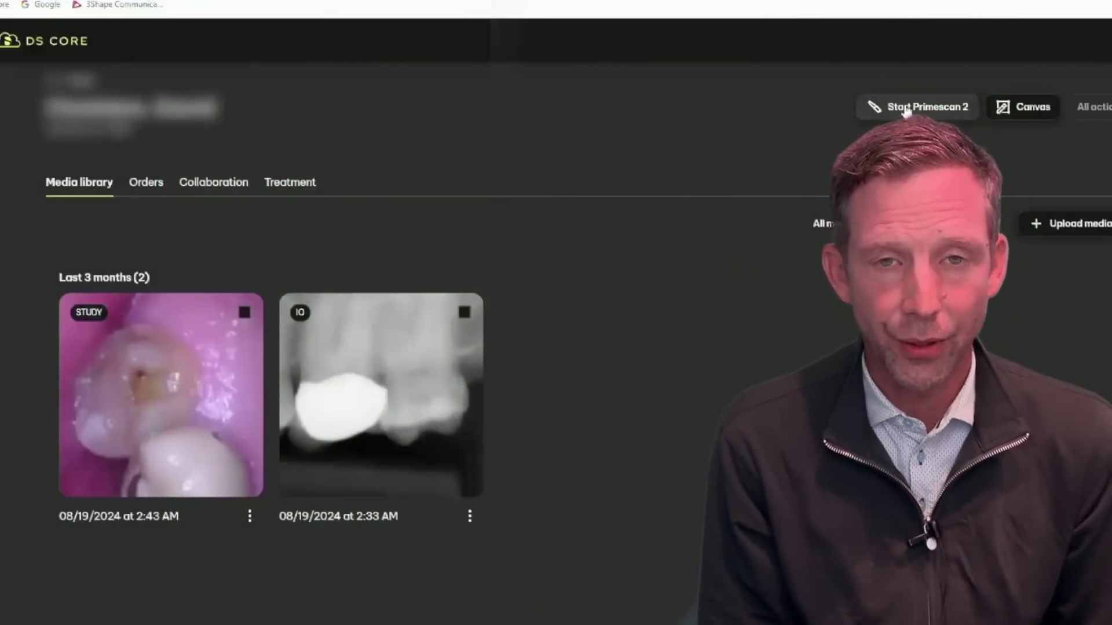
- Start a Primescan 2 status scan and capture lower jaw, upper jaw and buccal bite
click(907, 109)
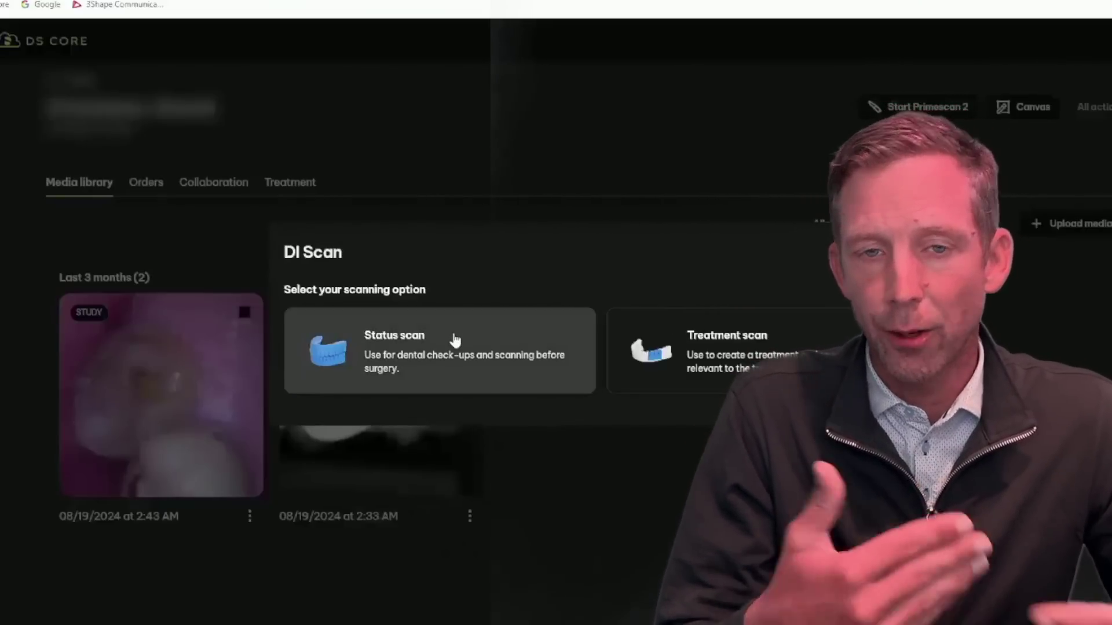
click(455, 339)
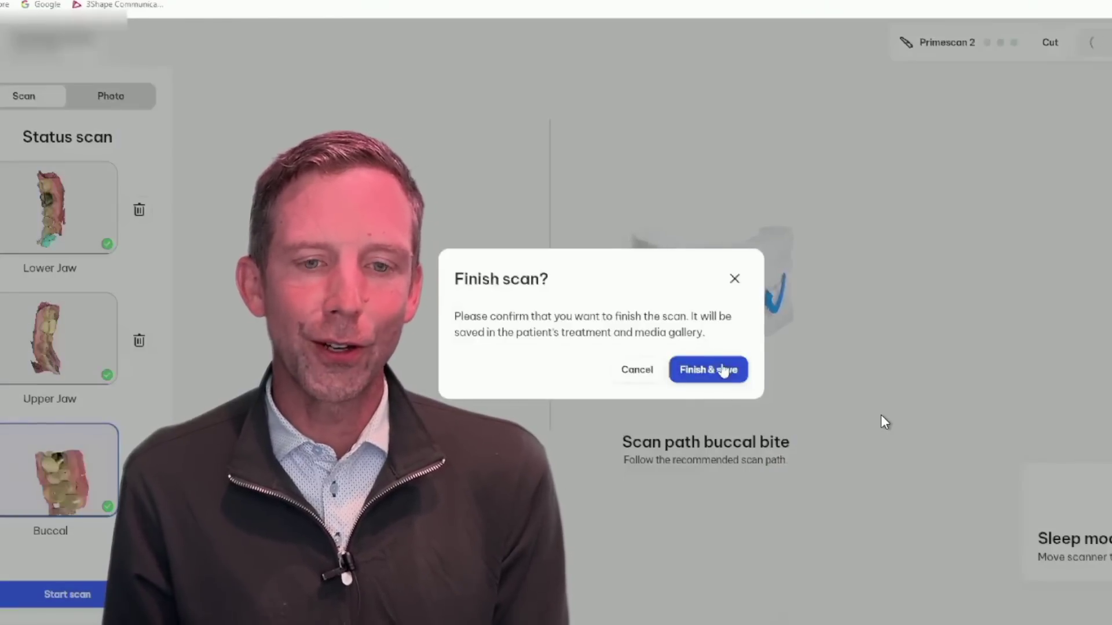
- Confirm Finish & save so the new status scan opens as a 3D bite model
click(723, 371)
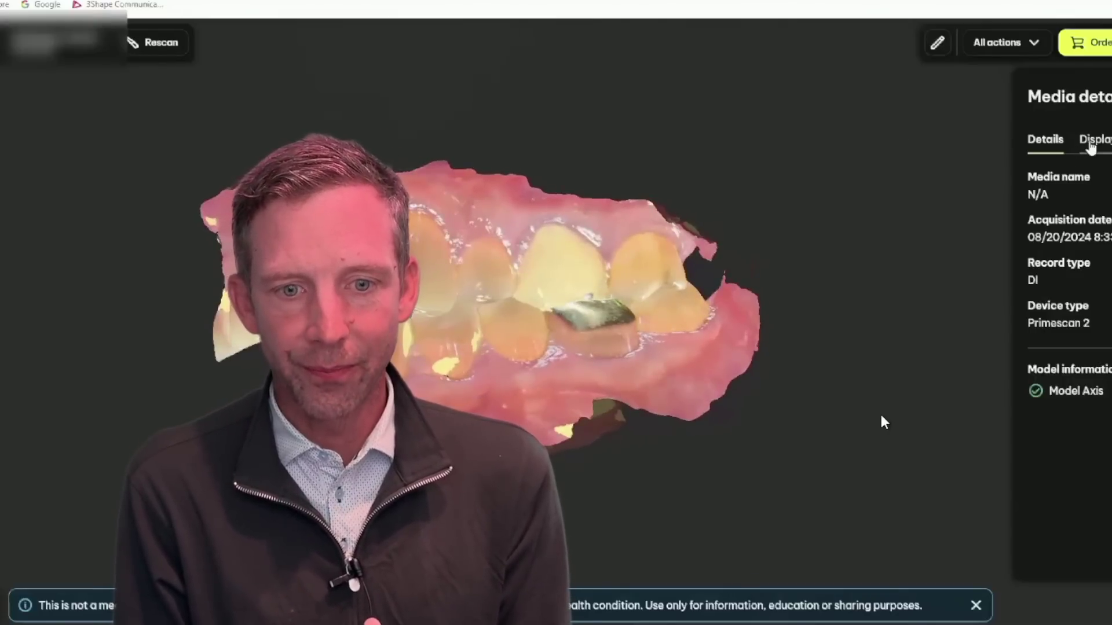
- Show the scan layer display settings and tilt the model to view the biting surfaces
click(1090, 144)
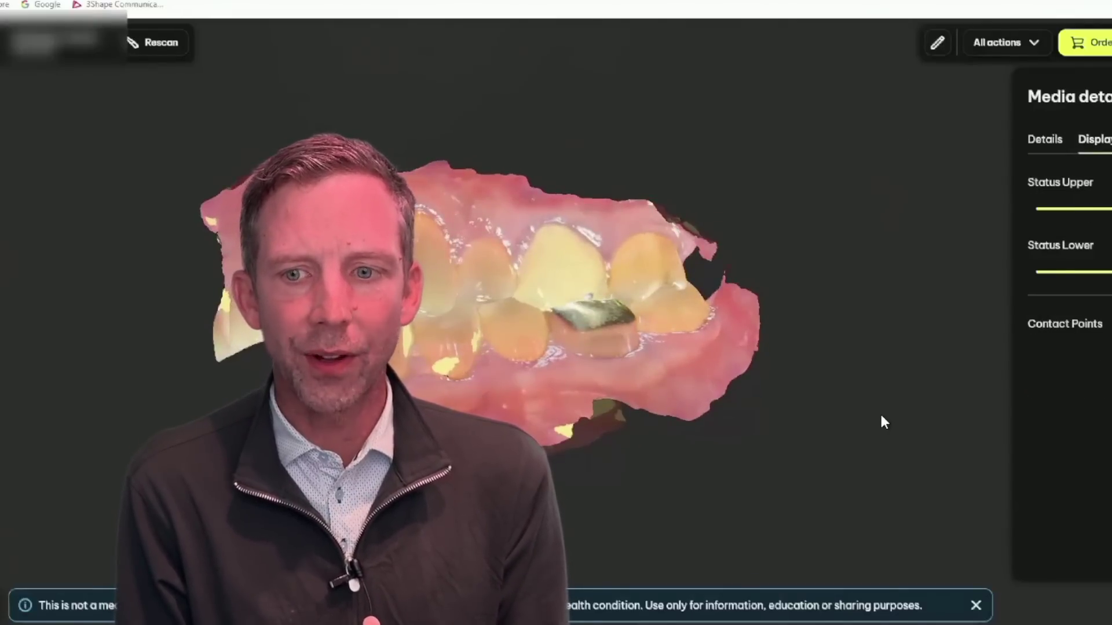
drag(478, 346, 435, 203)
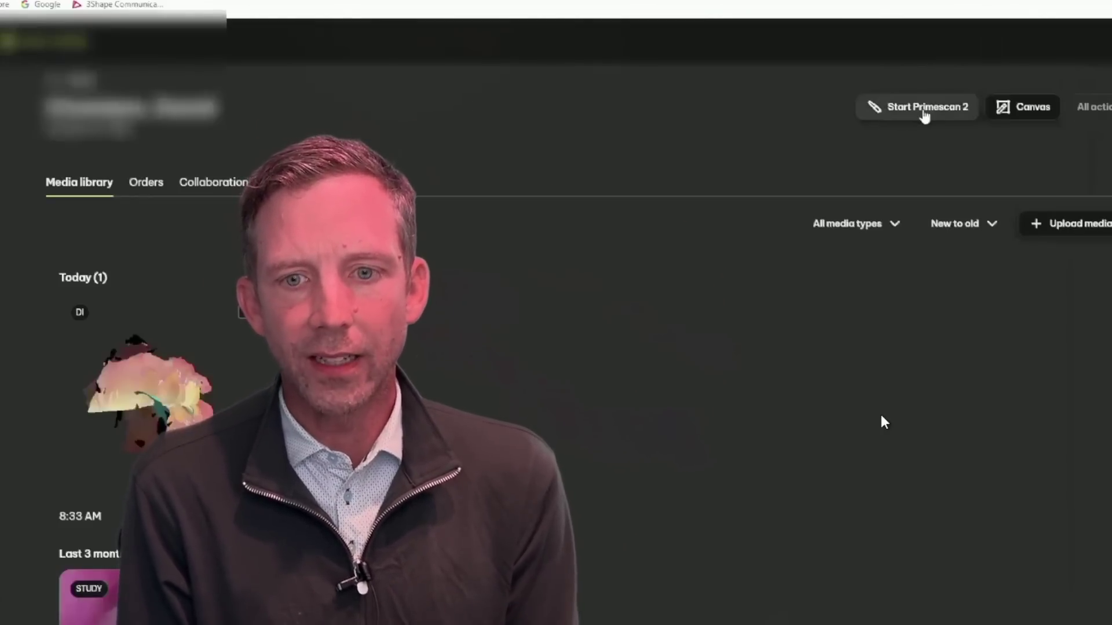
- Start a new Primescan 2 treatment scan of the Restoration type
click(925, 114)
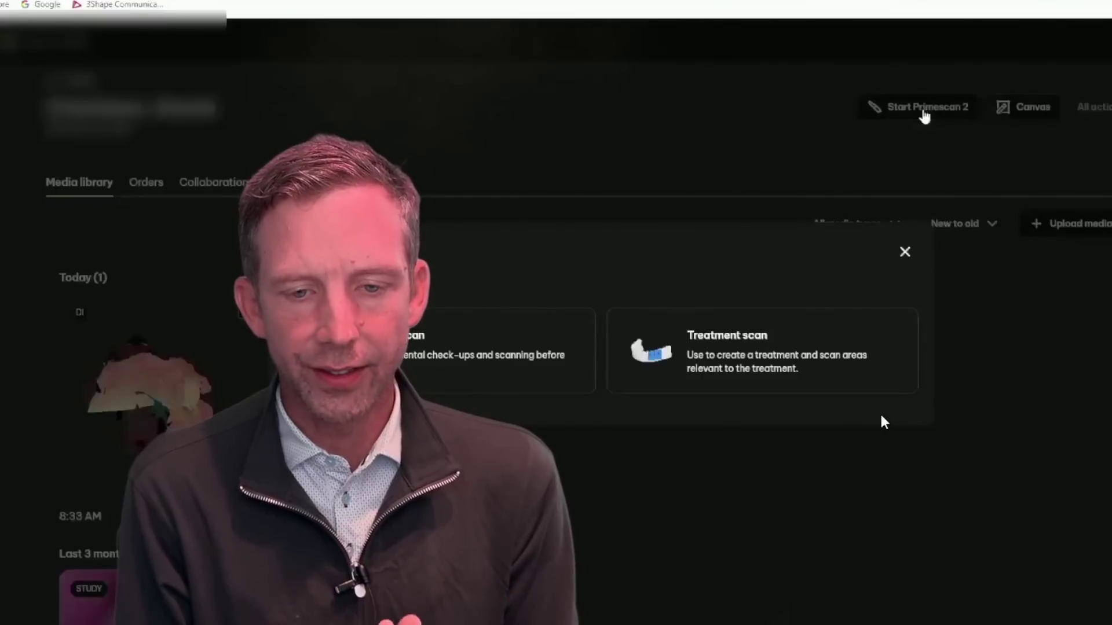
click(685, 357)
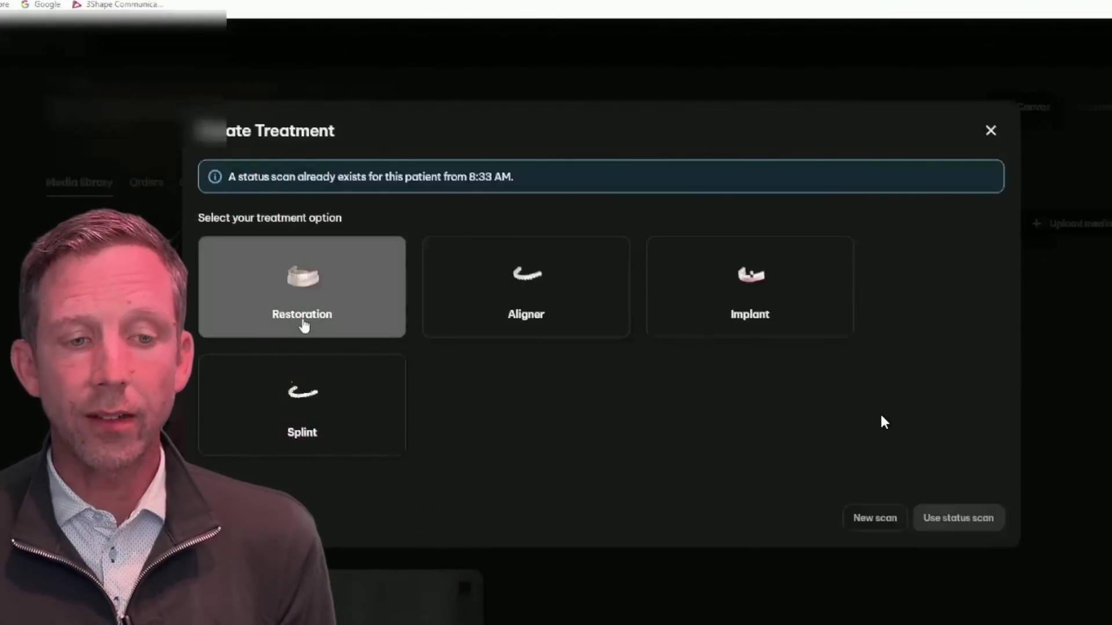
click(303, 323)
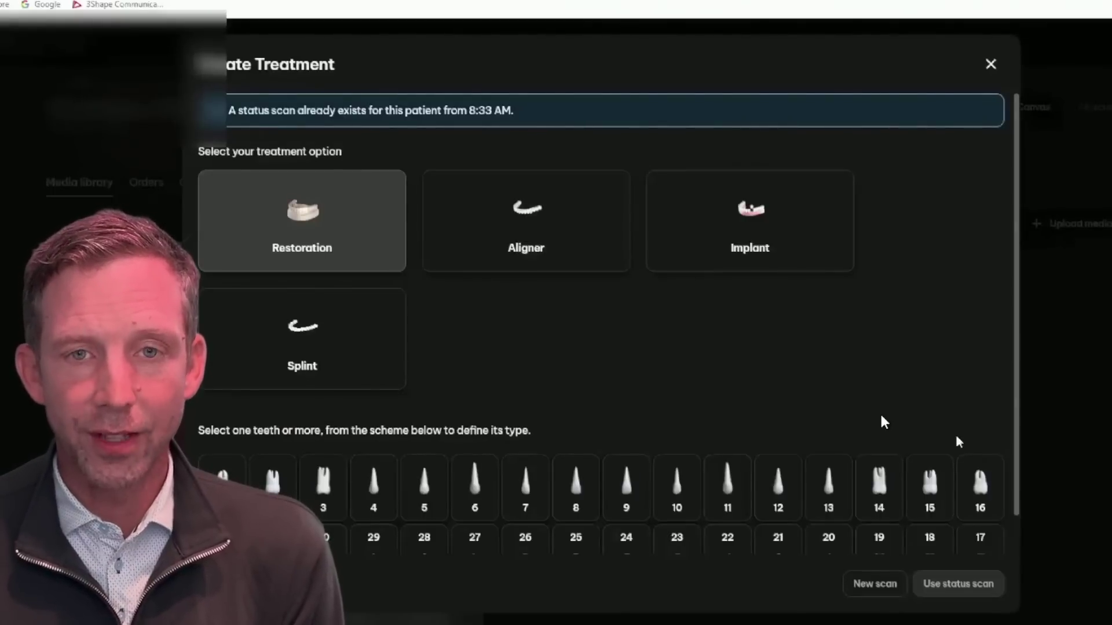
- Mark tooth 15 as a crown and build the treatment on the existing status scan
click(933, 481)
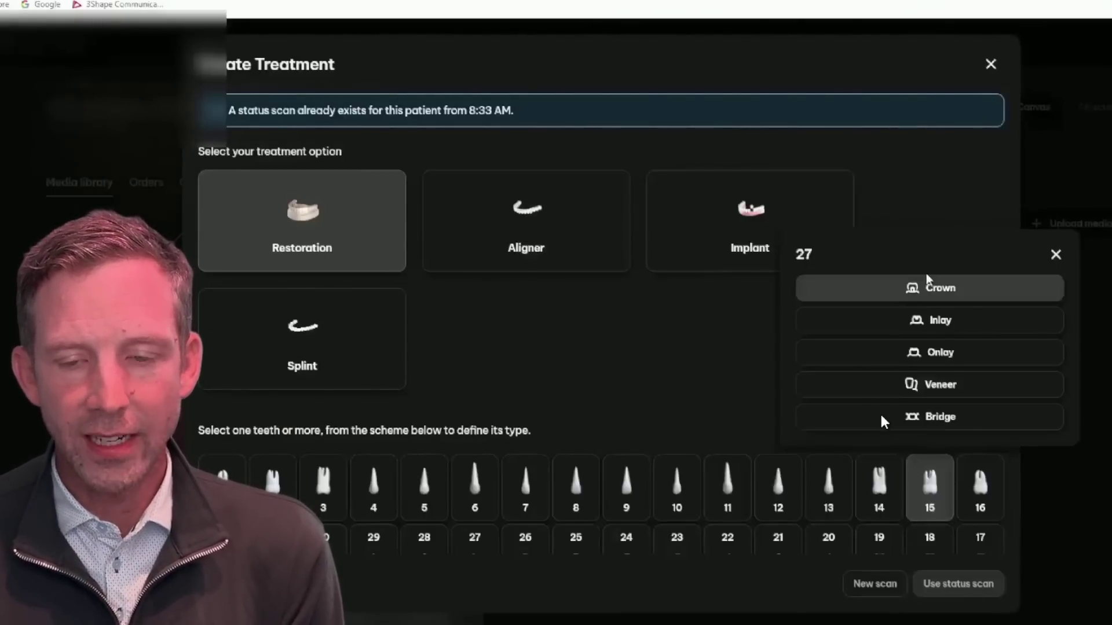
click(932, 288)
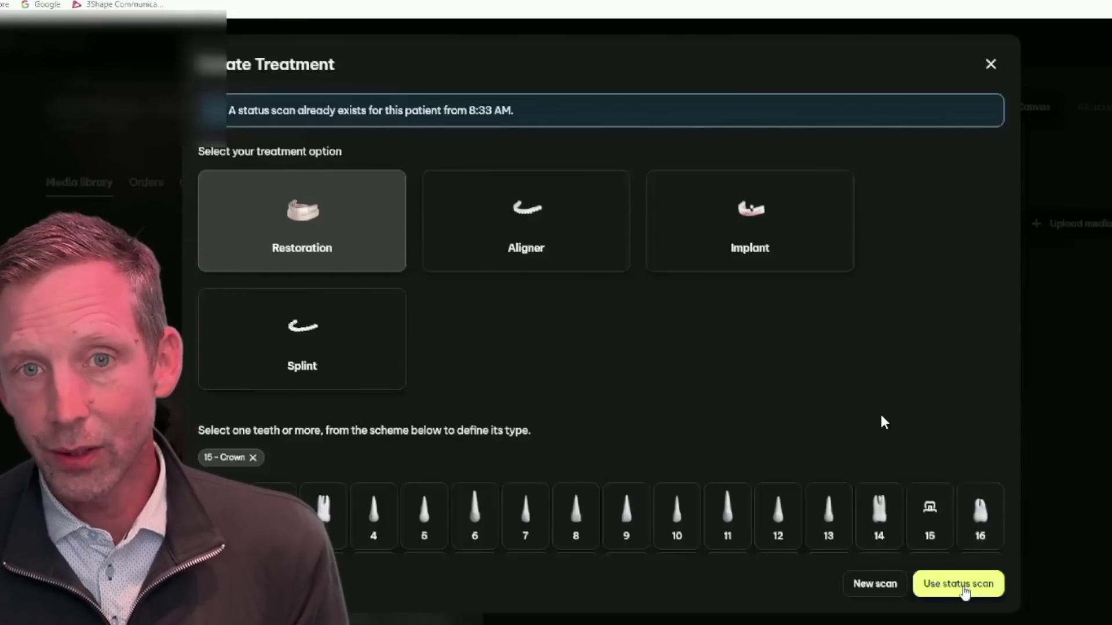
click(962, 587)
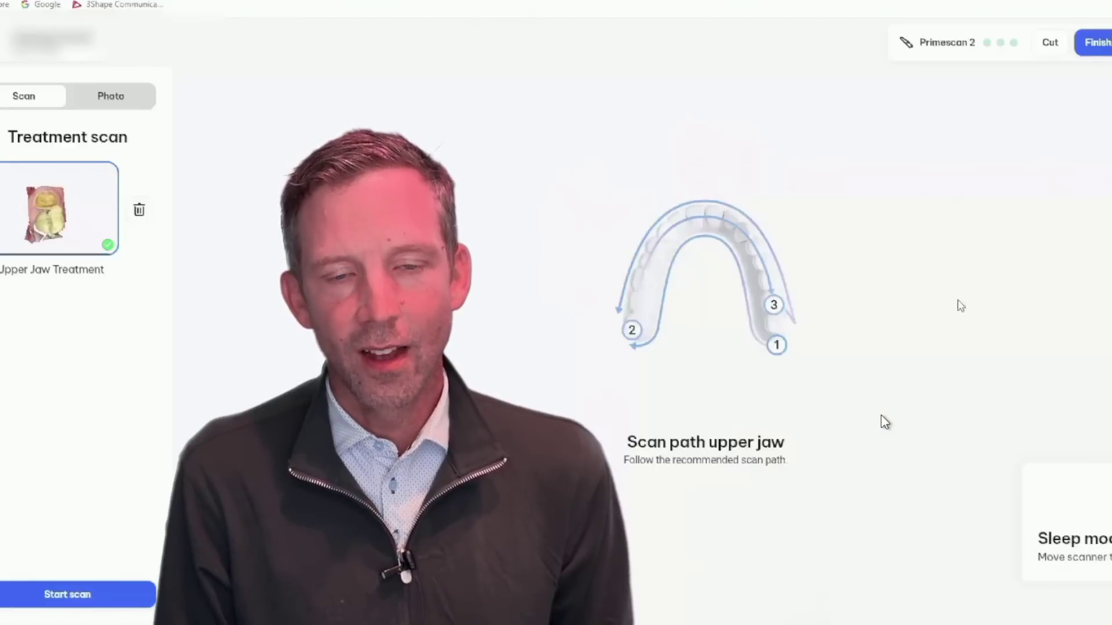
- Finish the upper-jaw treatment scan and save it with Finish & save
click(1091, 43)
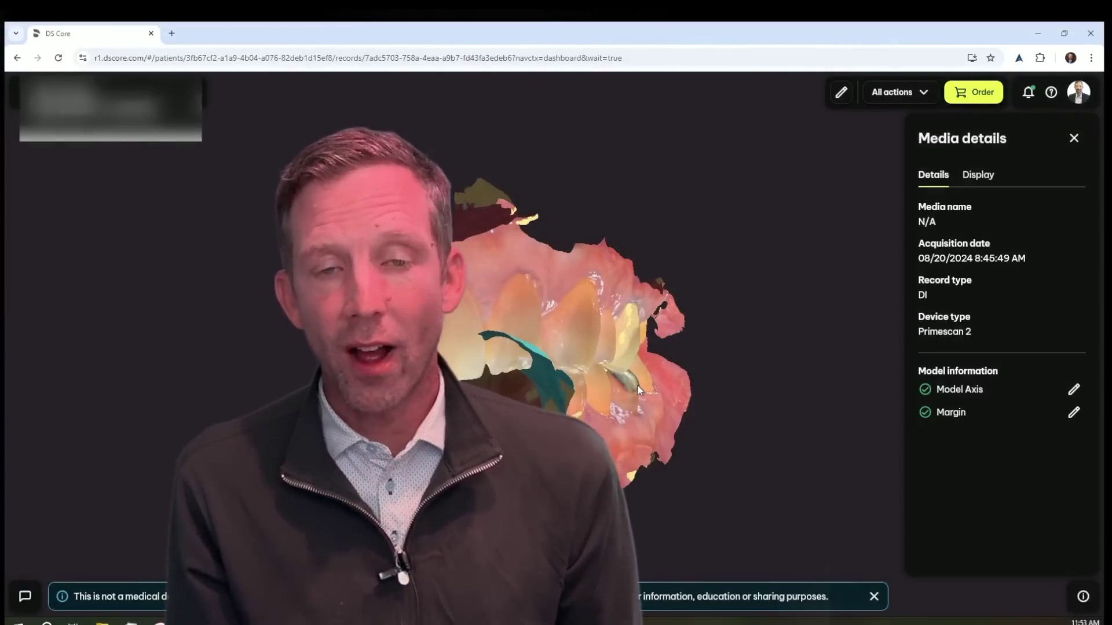
- Rotate the merged scan to a frontal view of the traced margin on tooth 15
drag(676, 364, 566, 318)
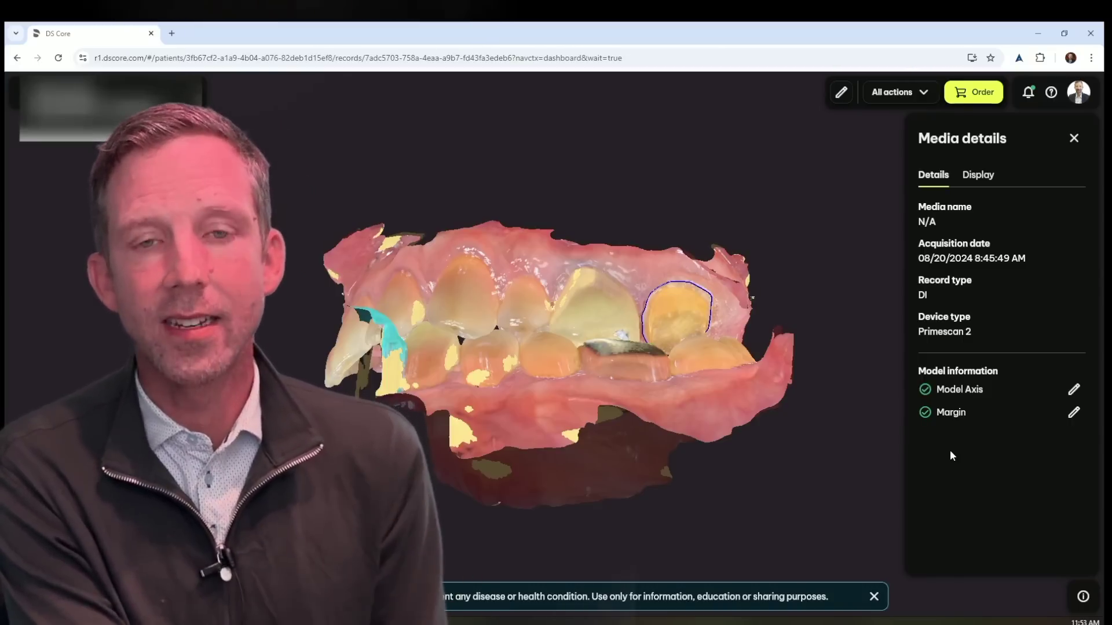
- Hide Status Lower, view the upper arch occlusally, and show the Open in options CEREC and inLab CAD
click(979, 177)
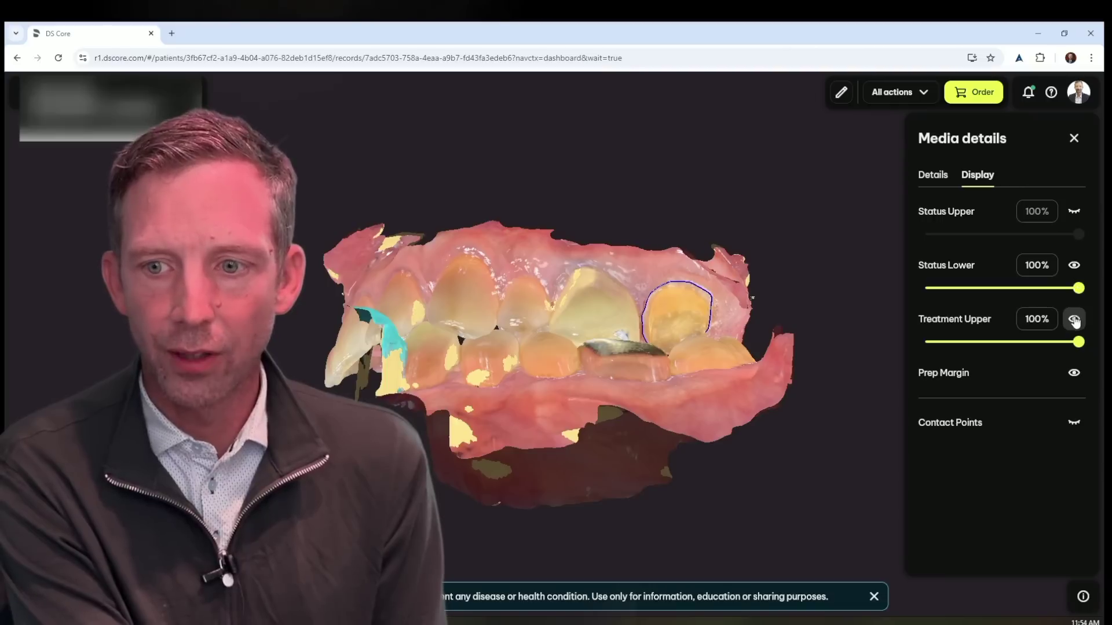
click(1075, 267)
drag(724, 243, 613, 391)
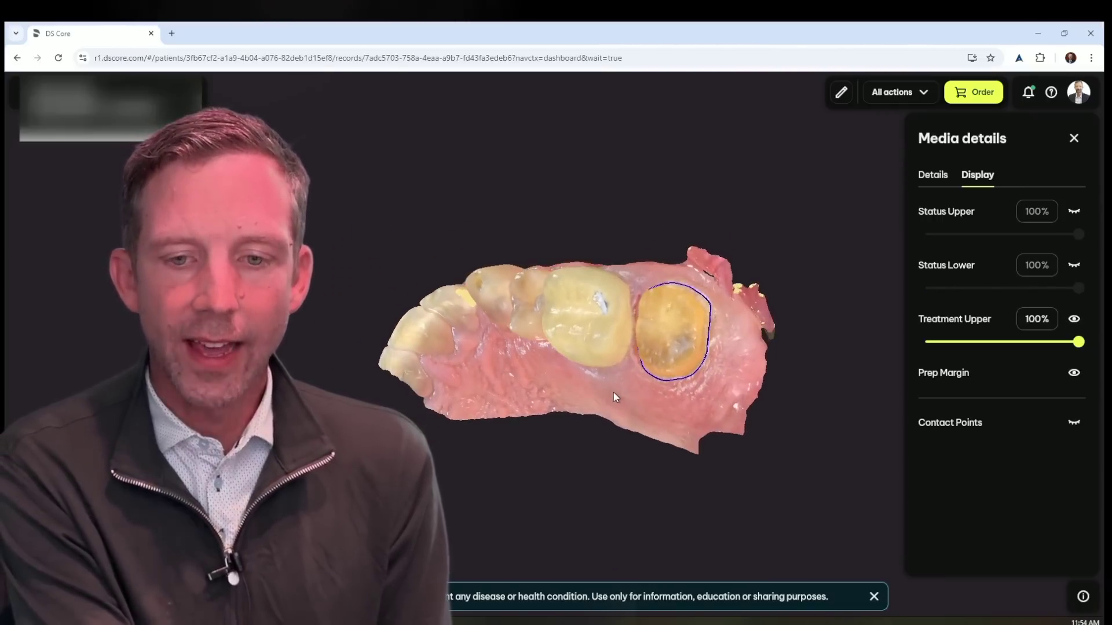
scroll(617, 389, up, 10)
scroll(346, 344, down, 10)
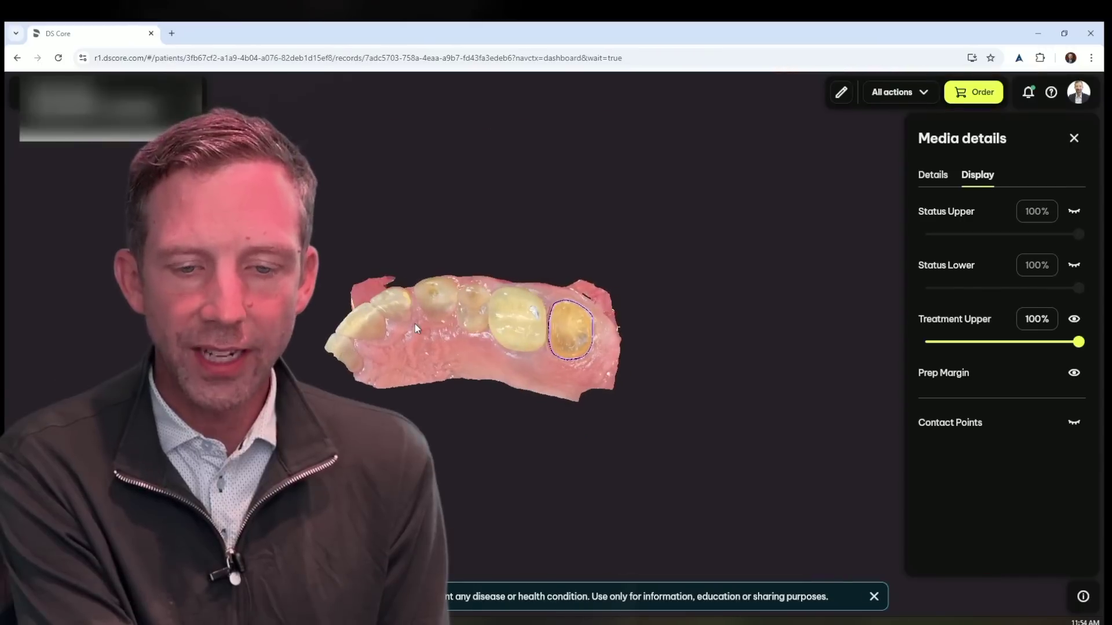
drag(414, 326, 408, 345)
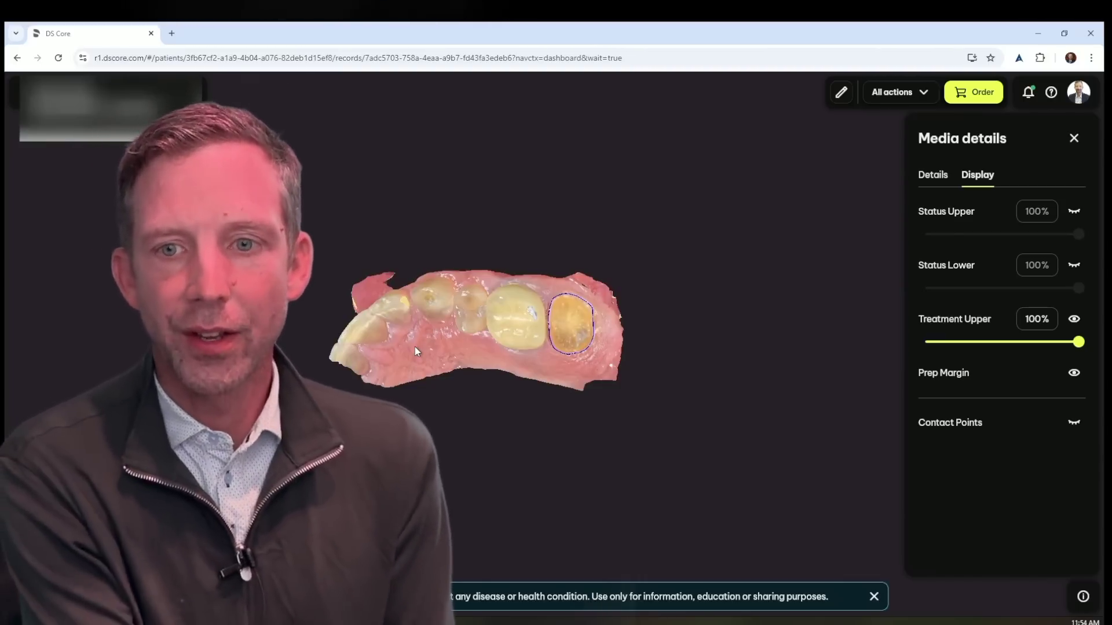
click(926, 91)
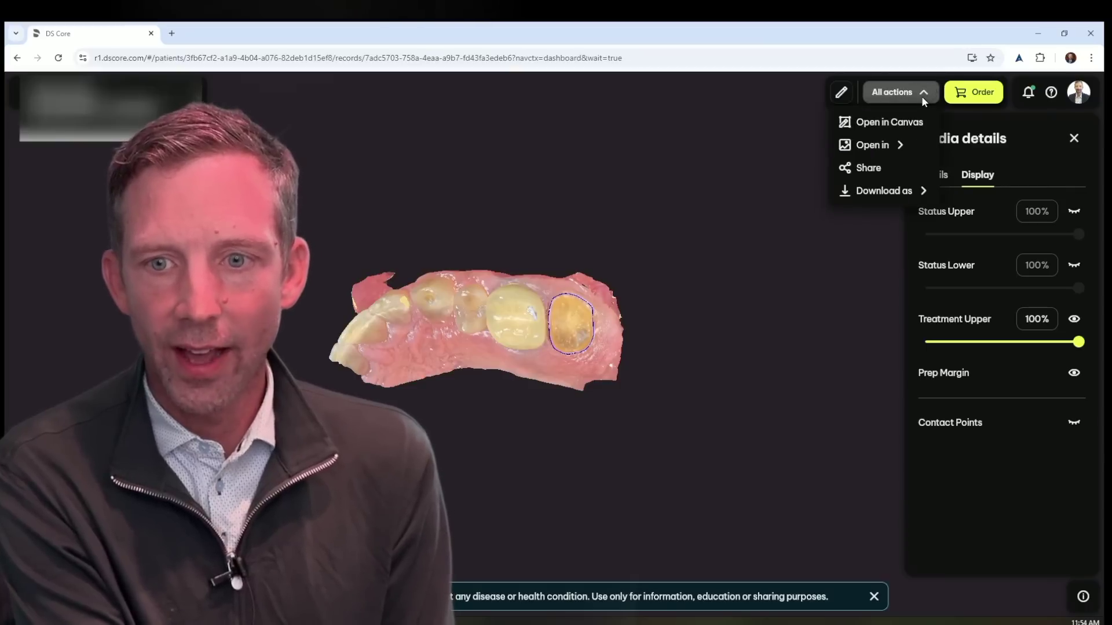
mouse_move(900, 146)
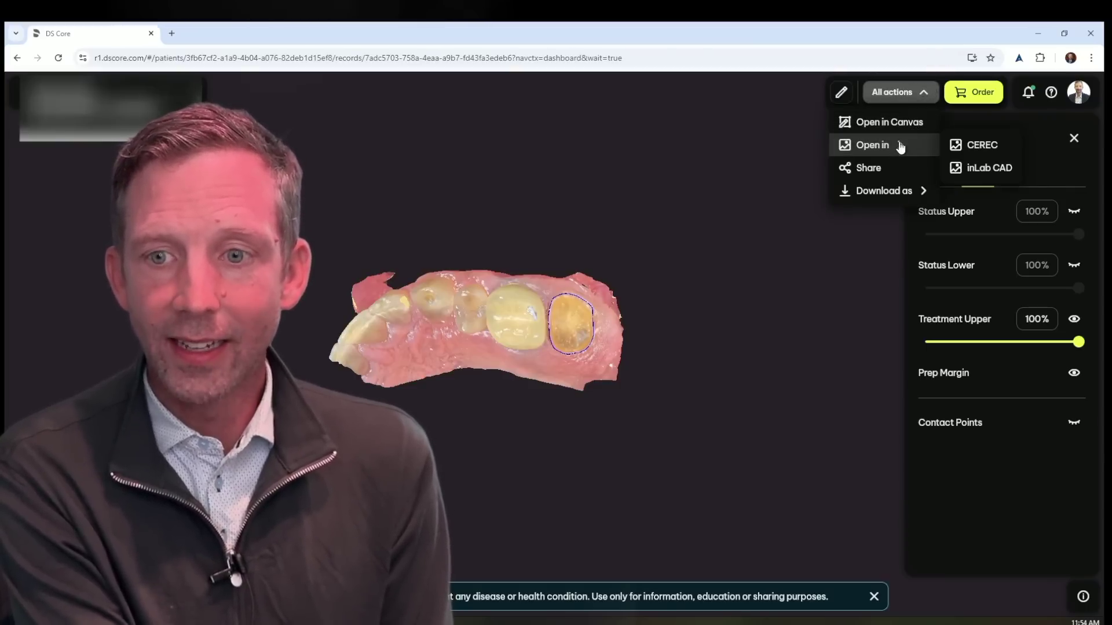